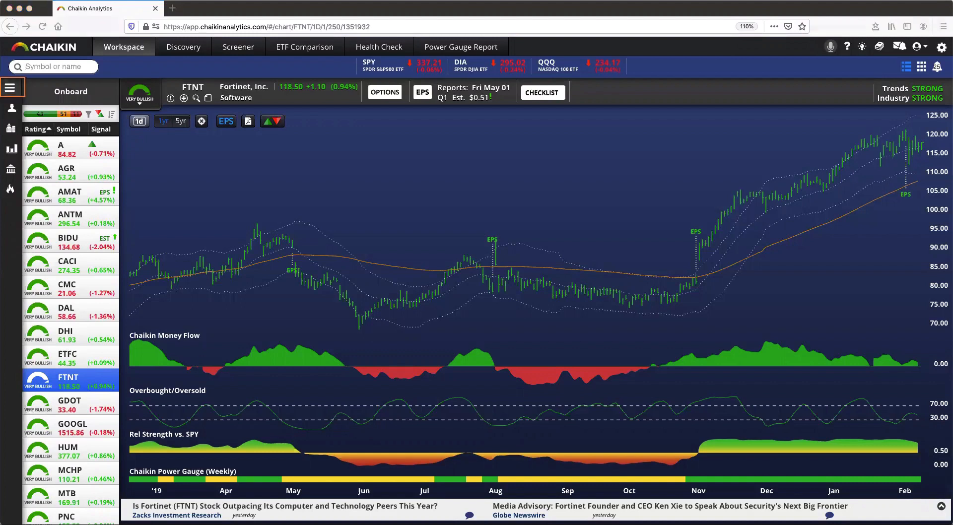
Create a new user list named Example.
left_click(10, 90)
left_click(10, 89)
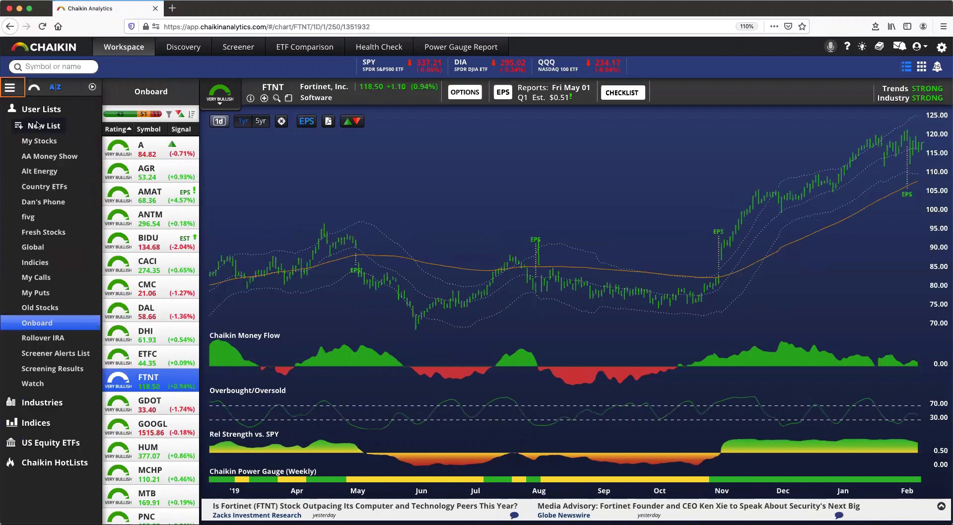
mouse_move(57, 145)
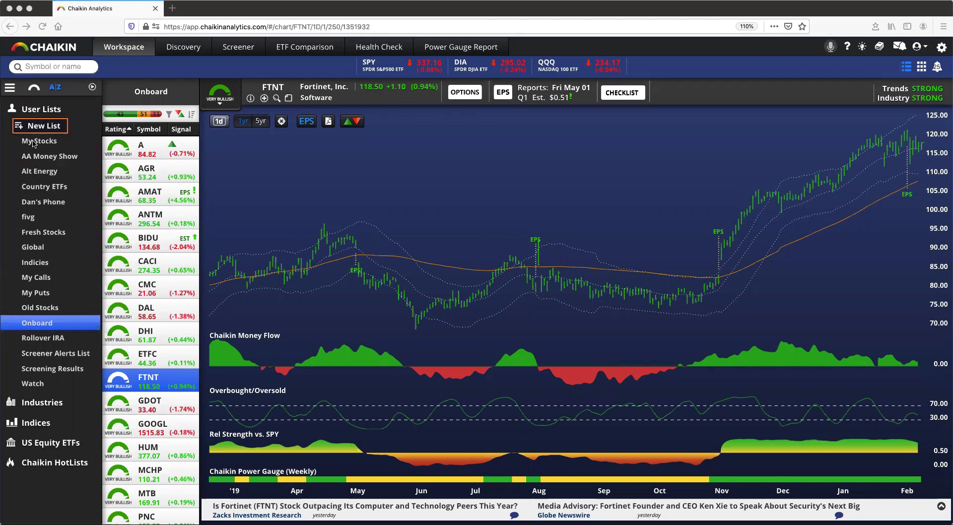
left_click(44, 126)
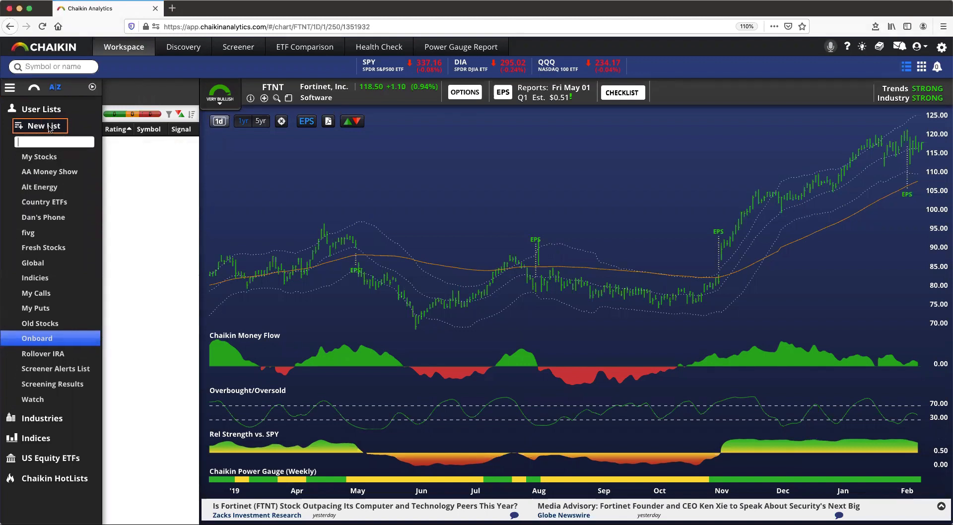
type("Example")
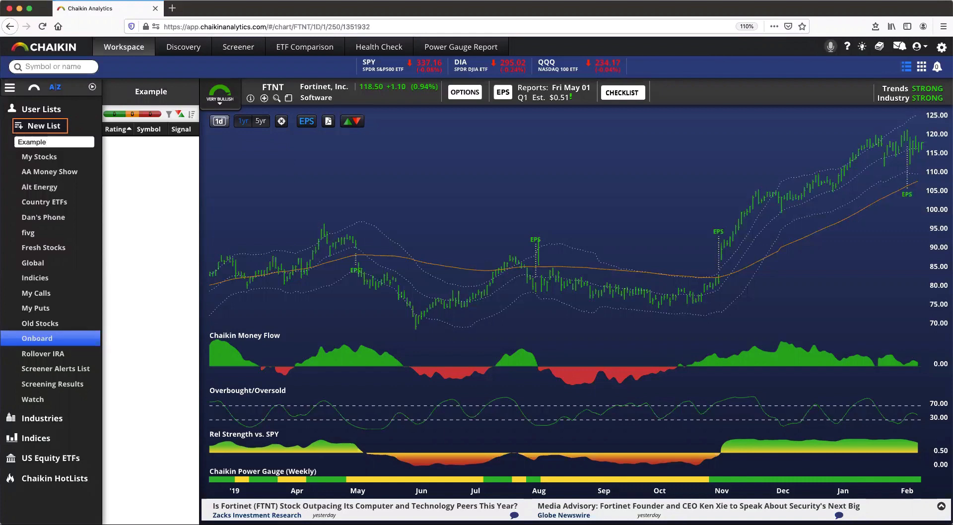
key("Return")
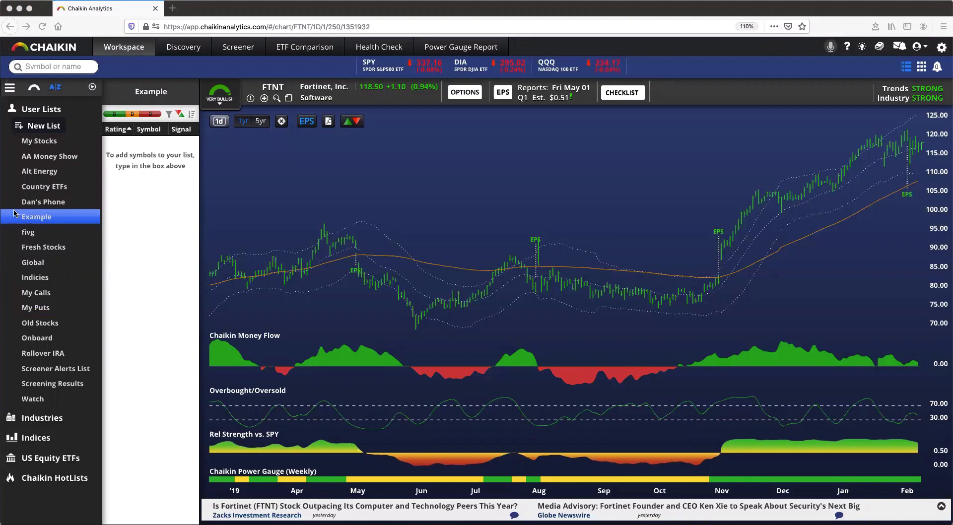
Add Intel (INTC) and Microsoft (MSFT) to the Example list.
double_click(67, 223)
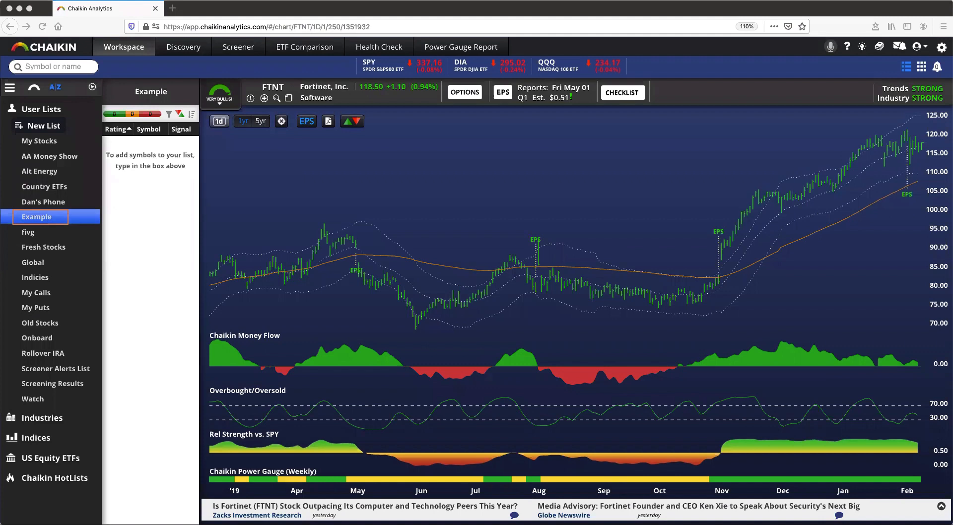
mouse_move(102, 78)
left_mouse_down()
mouse_move(135, 110)
mouse_move(201, 240)
left_mouse_up()
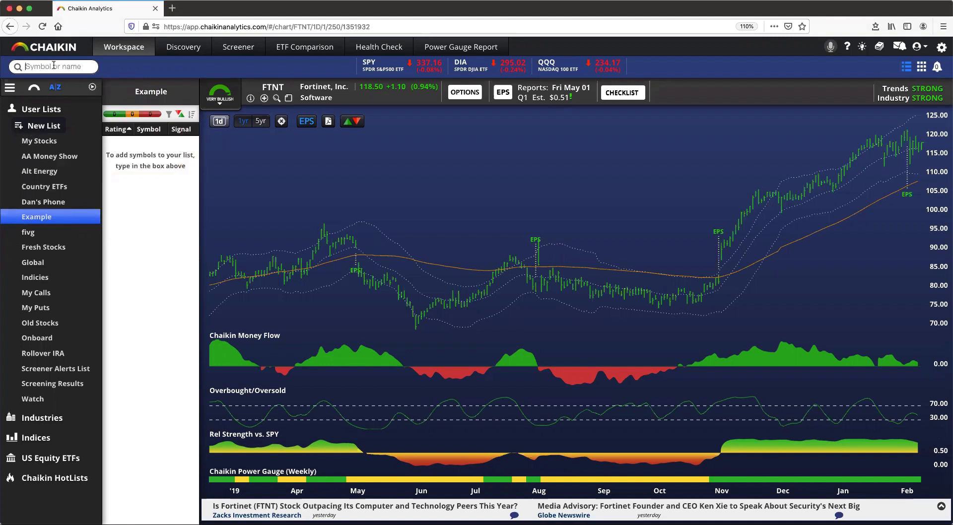
type("intc")
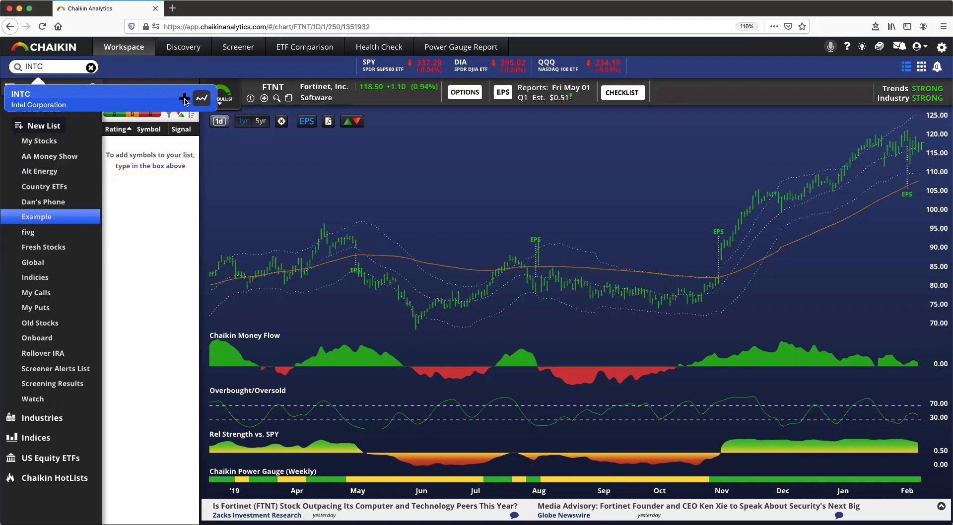
left_click(185, 100)
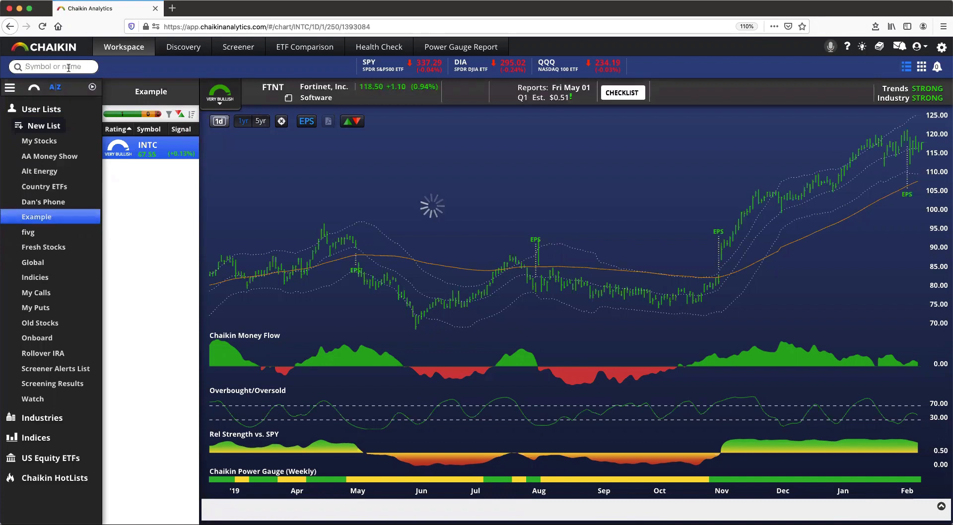
type("mic")
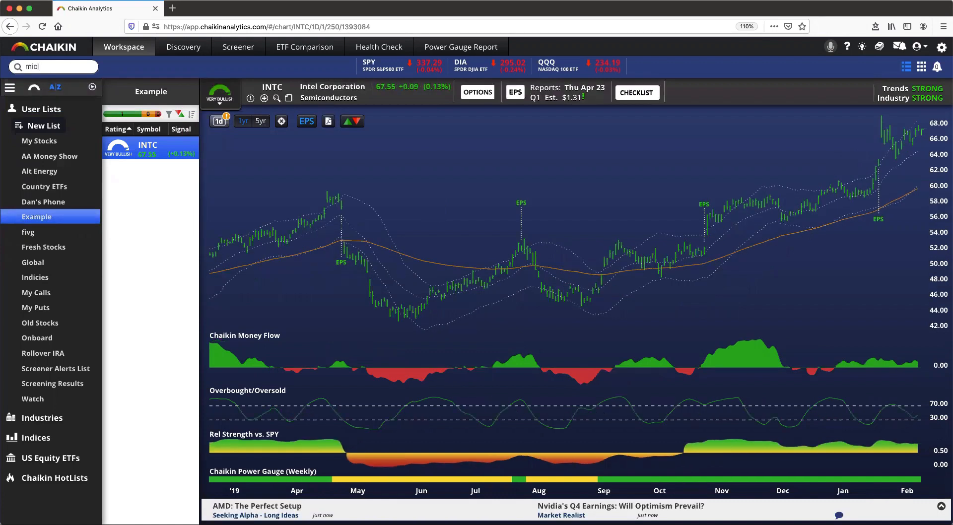
type("rosoft")
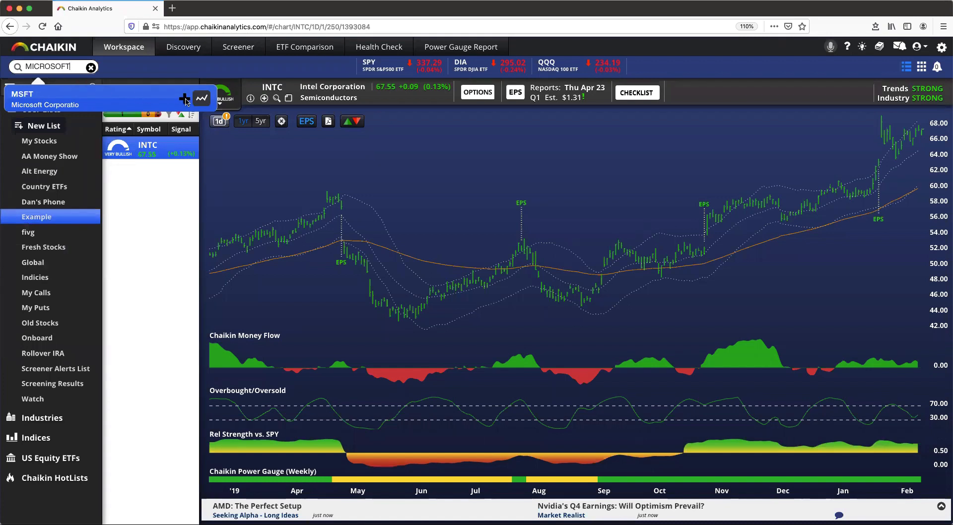
left_click(185, 101)
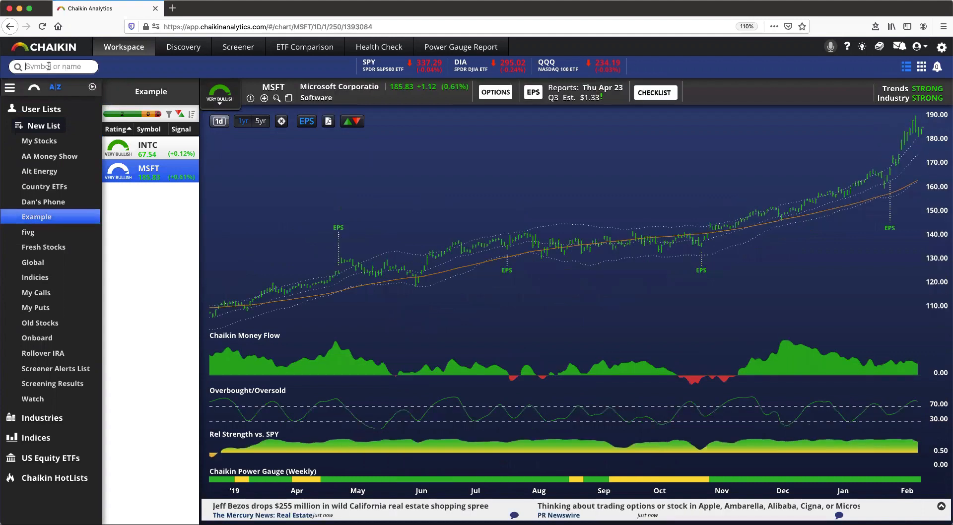
Add the symbols QQQ, BEN and ACLS to the Example list.
left_click(48, 65)
type("QQQ")
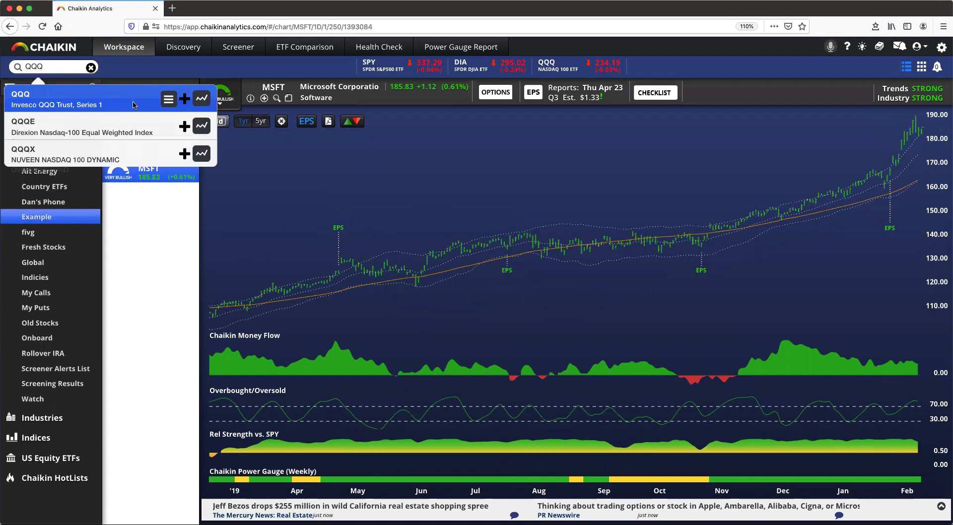
left_click(184, 99)
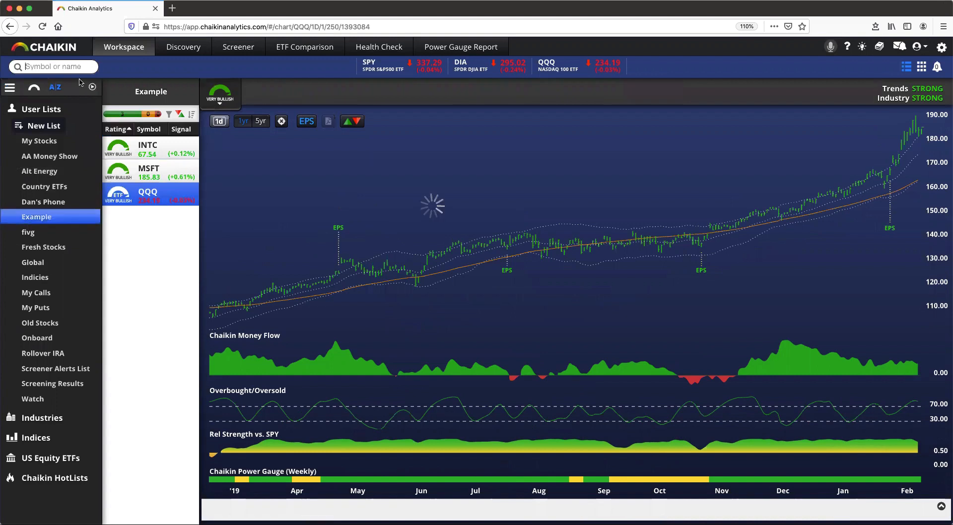
type("BEN")
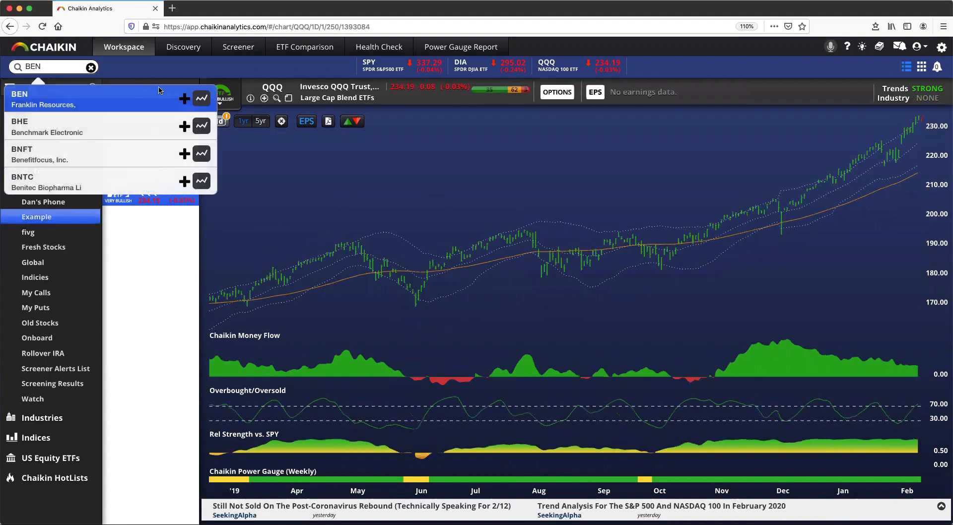
left_click(184, 98)
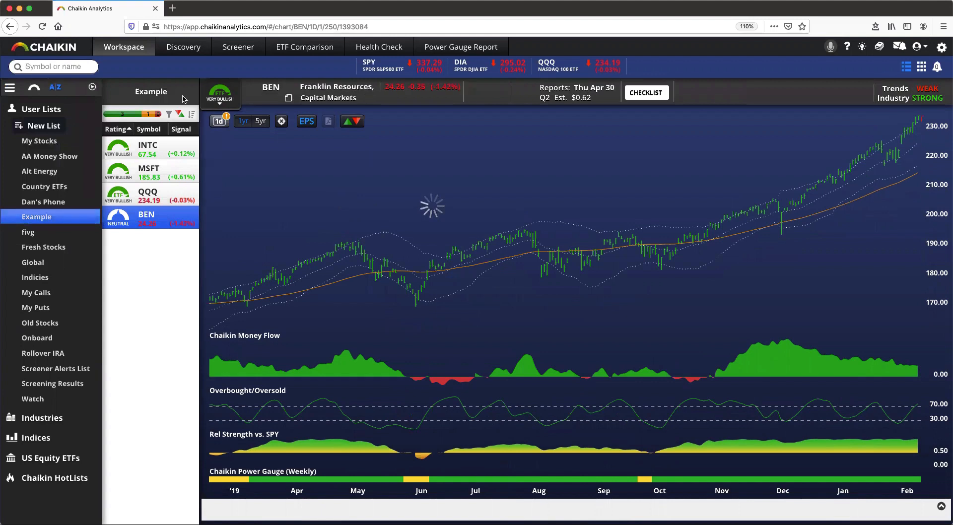
type("ACLS")
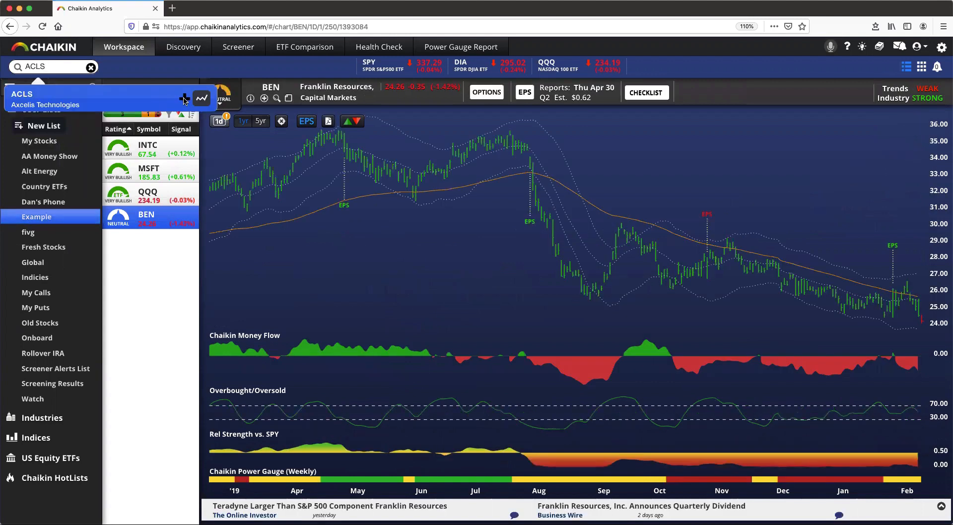
left_click(184, 98)
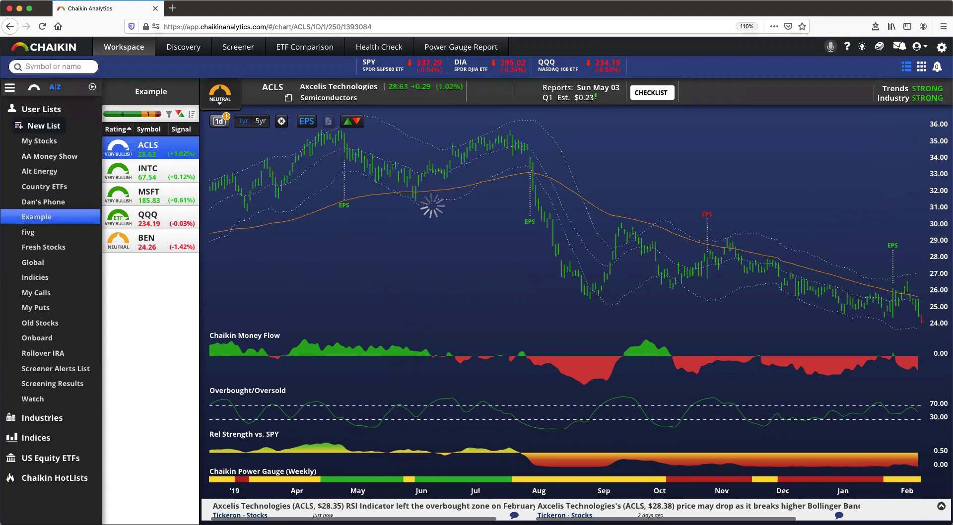
Add the symbols RMR, SAGE and SYNA to the Example list.
type("RMR")
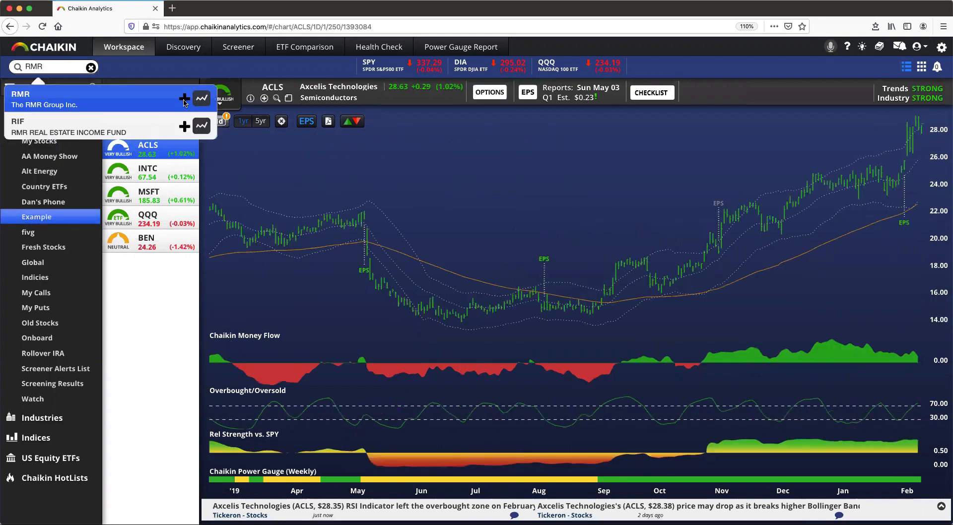
left_click(186, 98)
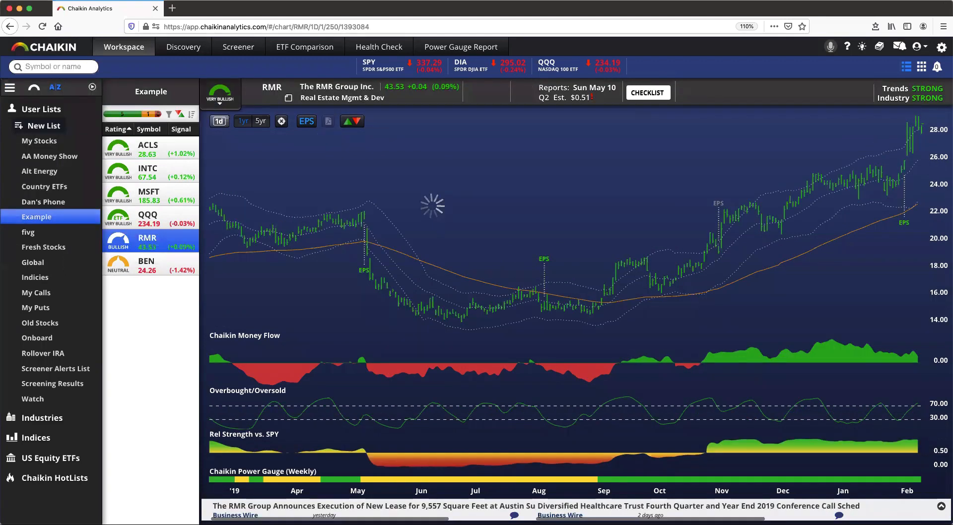
type("SAGE")
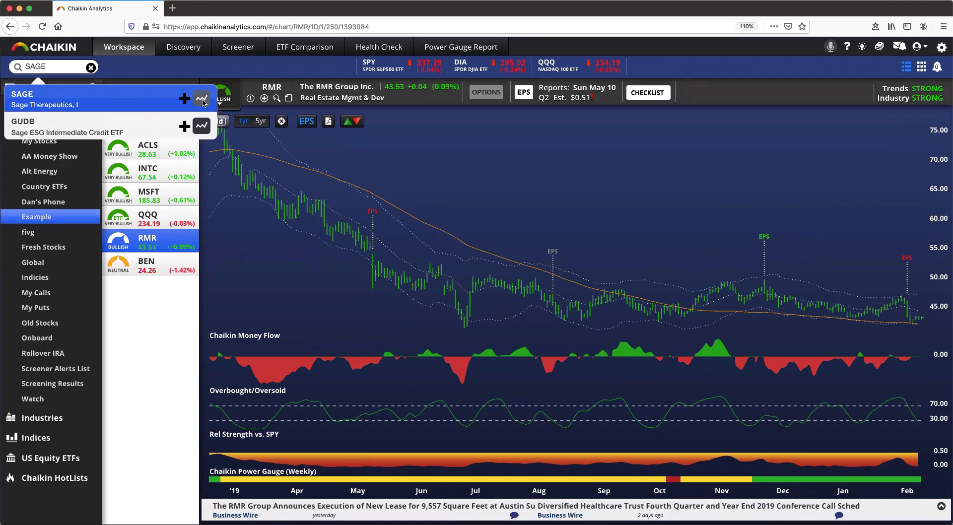
left_click(140, 90)
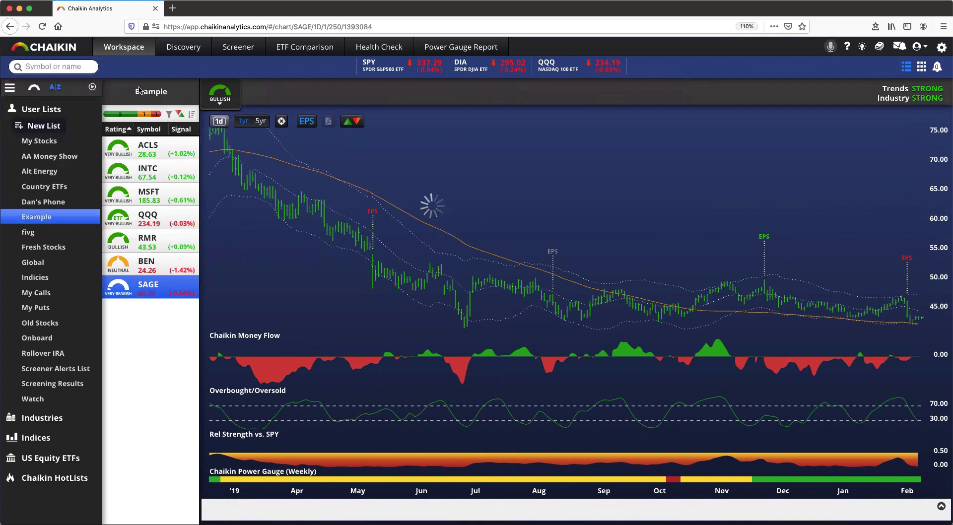
type("SYNA")
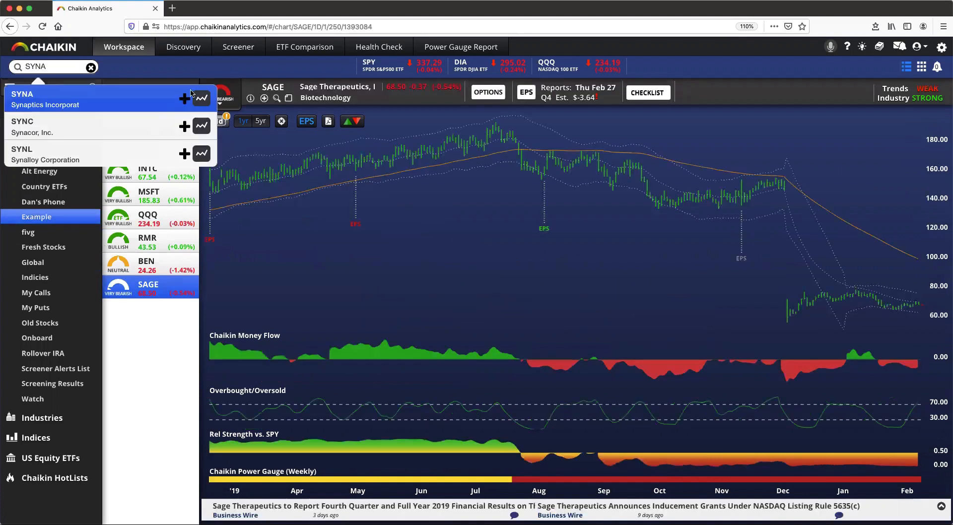
left_click(191, 91)
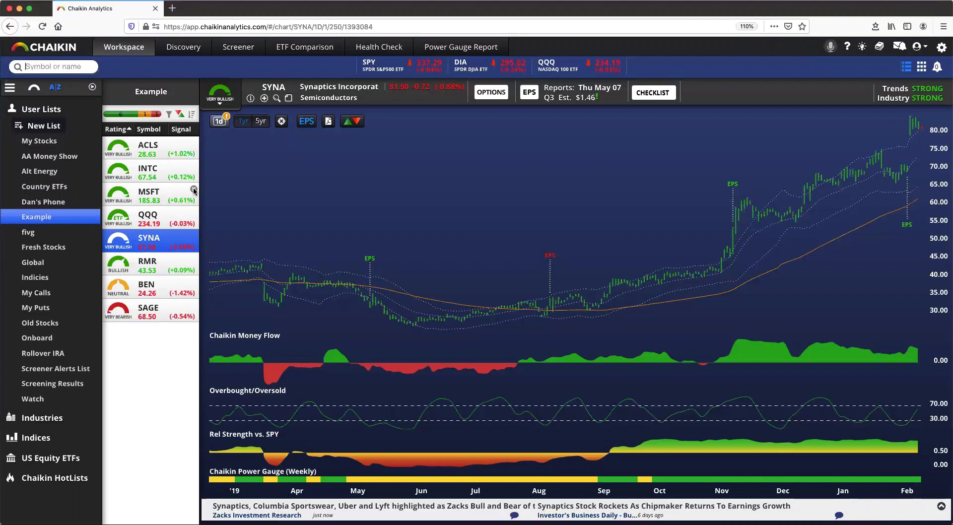
Remove MSFT from the Example list.
left_click(194, 190)
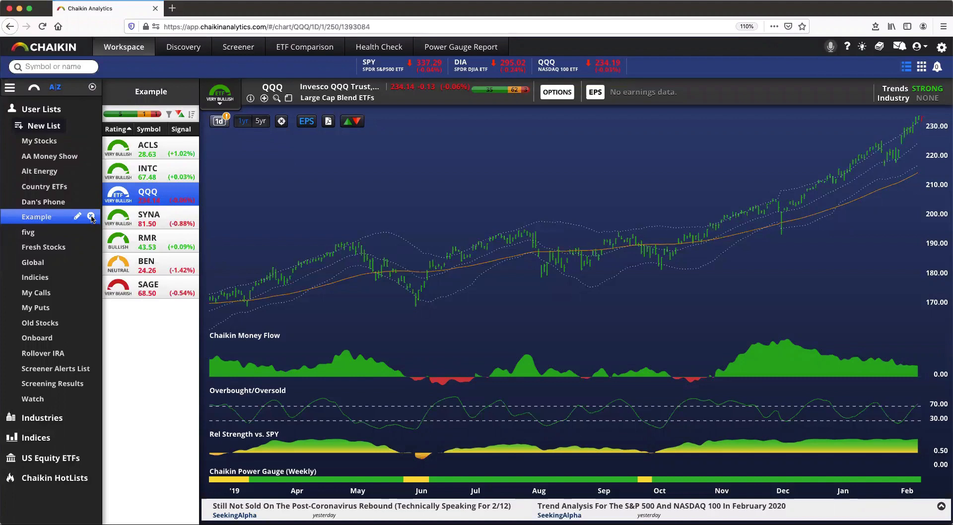
Start deleting the Example list but cancel it, and bring up the list's export option without exporting.
left_click(91, 218)
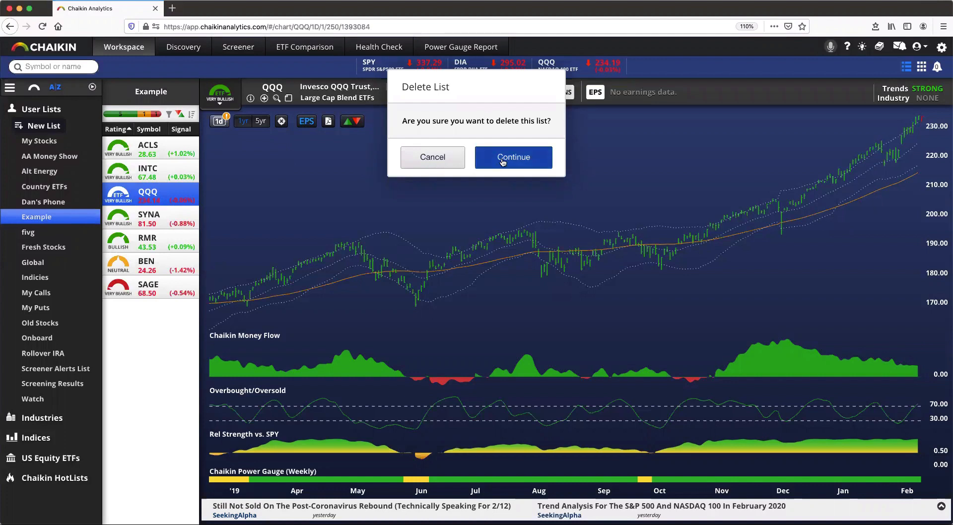
left_click(301, 157)
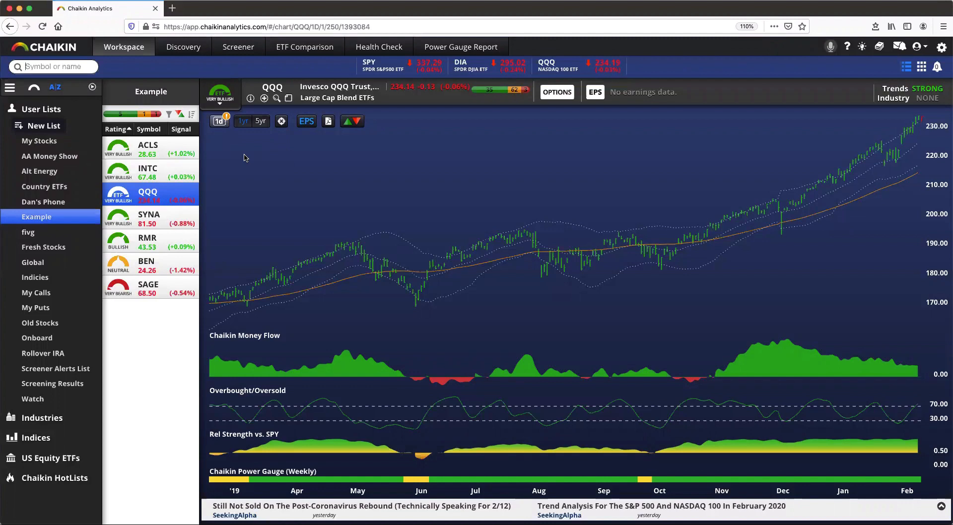
mouse_move(38, 221)
right_click(44, 220)
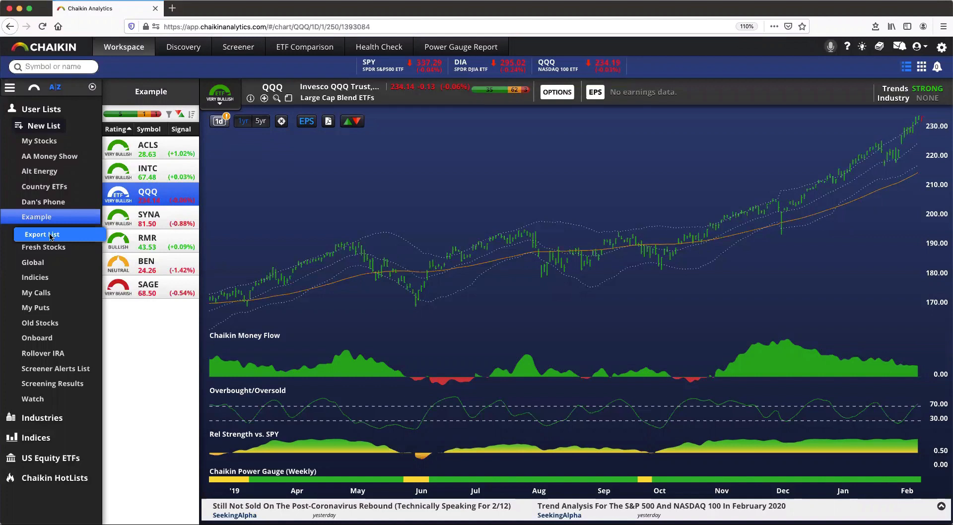
left_click(172, 73)
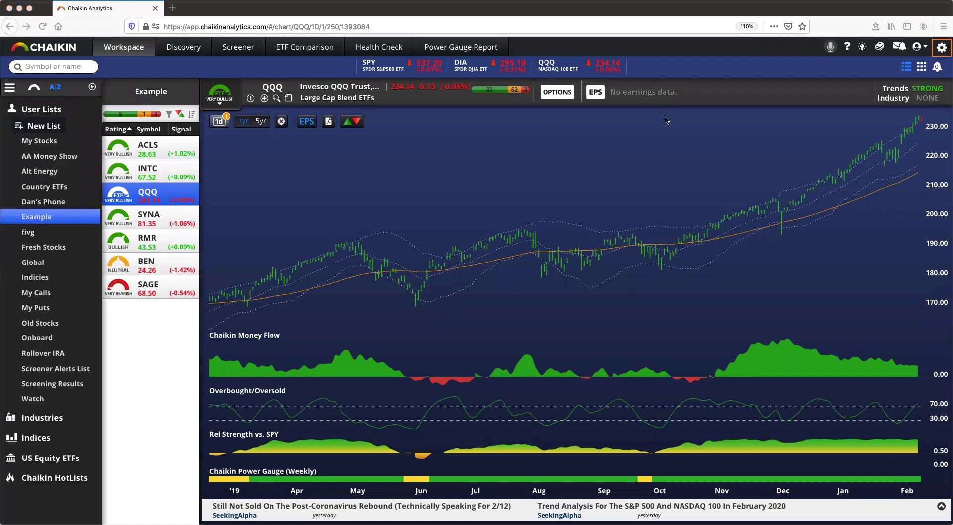
Start importing a list and choose IMPORT TEST.xlsx from the Downloads folder as the file to upload.
left_click(941, 48)
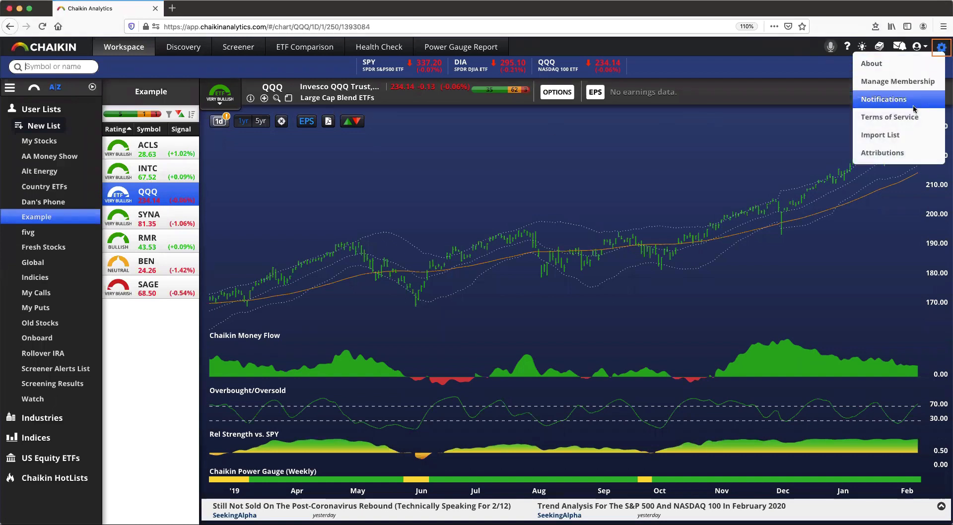
left_click(895, 139)
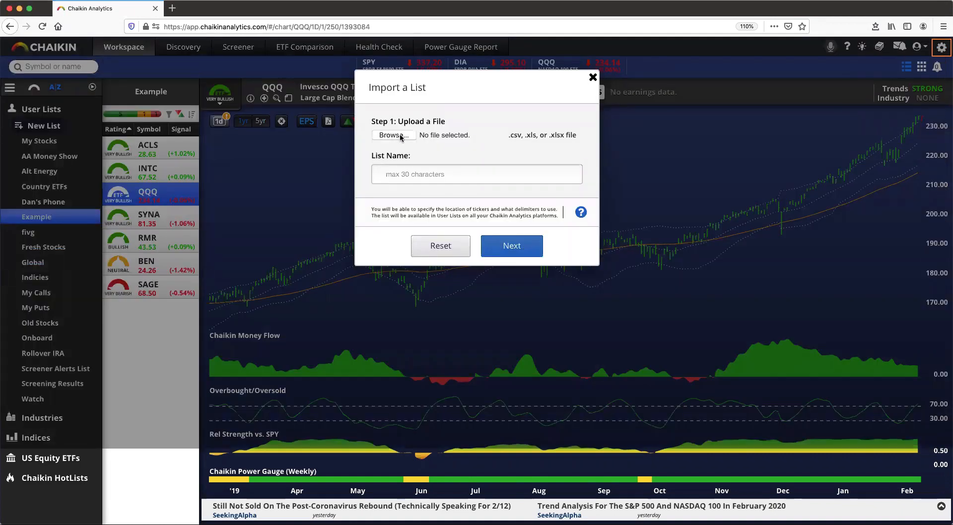
left_click(401, 138)
scroll(420, 175, "down", 15)
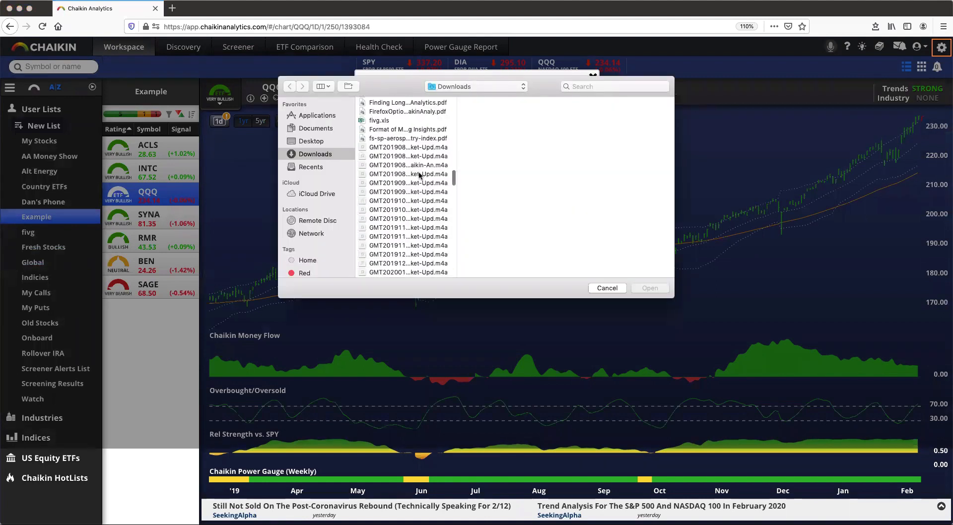
scroll(419, 174, "down", 10)
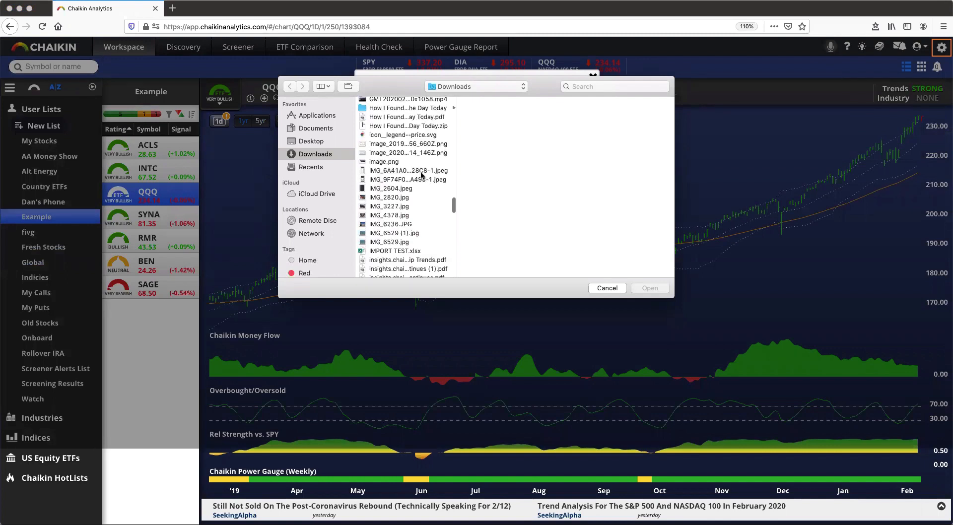
scroll(405, 186, "down", 4)
left_click(405, 187)
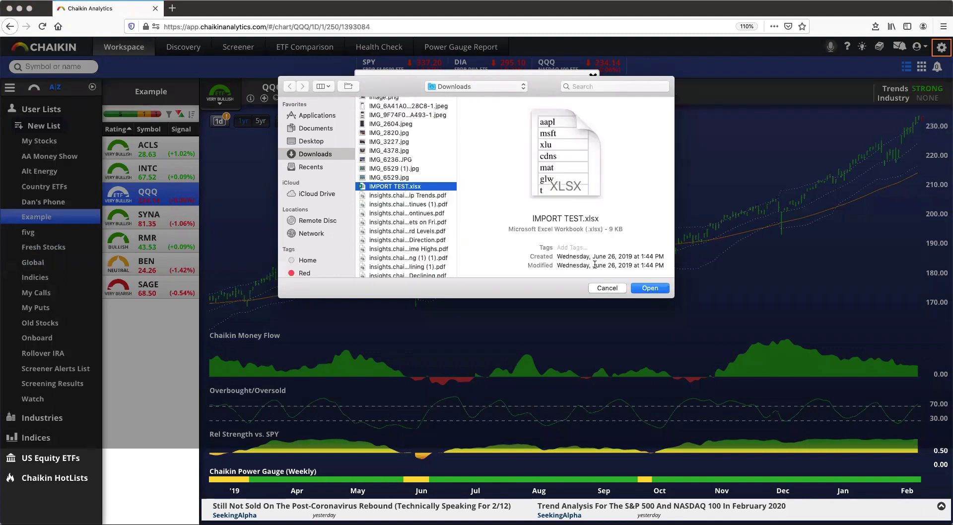
left_click(650, 288)
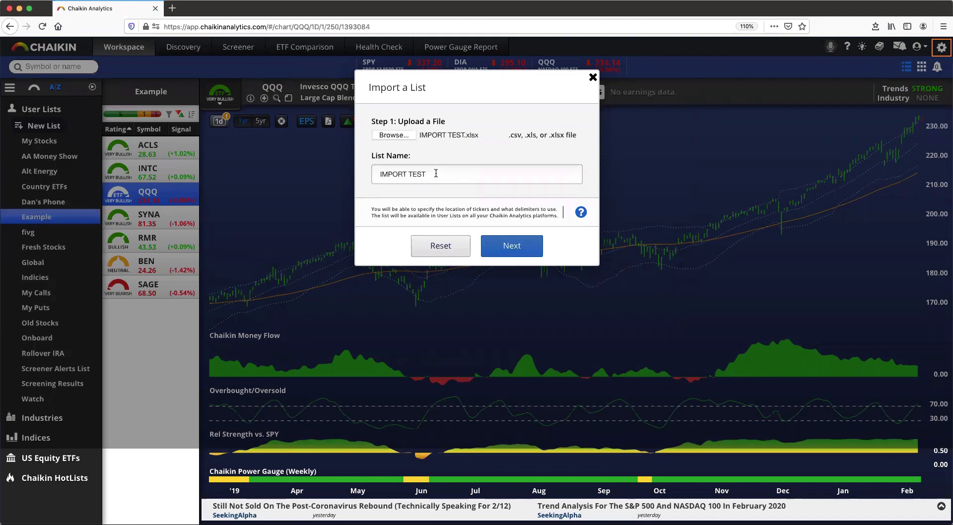
Name the imported list IMPORT Today and continue to the ticker symbol settings.
double_click(414, 174)
type("Today")
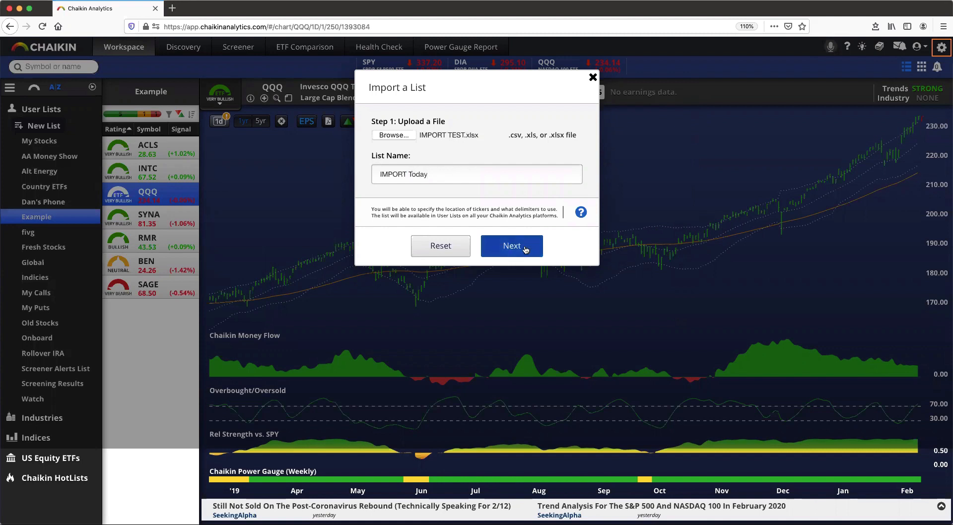
left_click(525, 249)
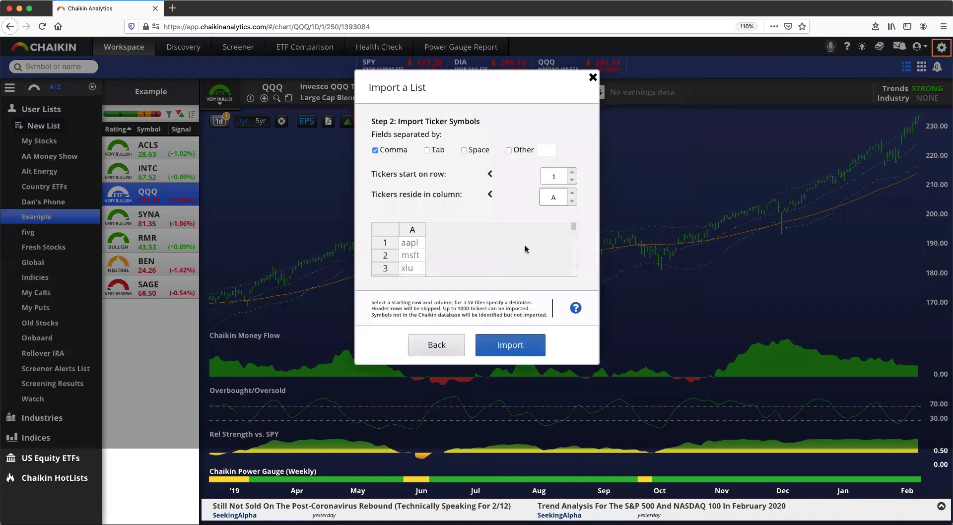
Look through the ticker preview, import the tickers from column A starting on row 1, and leave the list import.
scroll(418, 243, "down", 2)
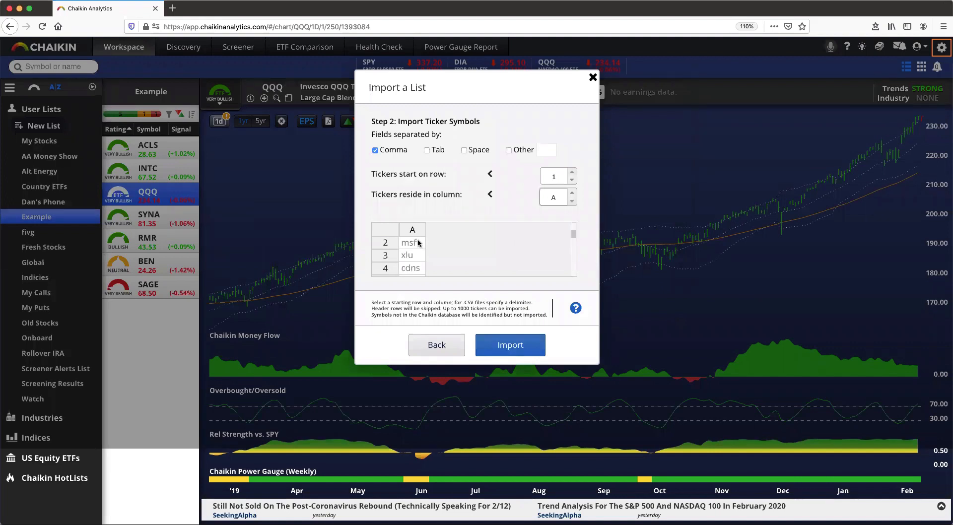
scroll(418, 242, "up", 2)
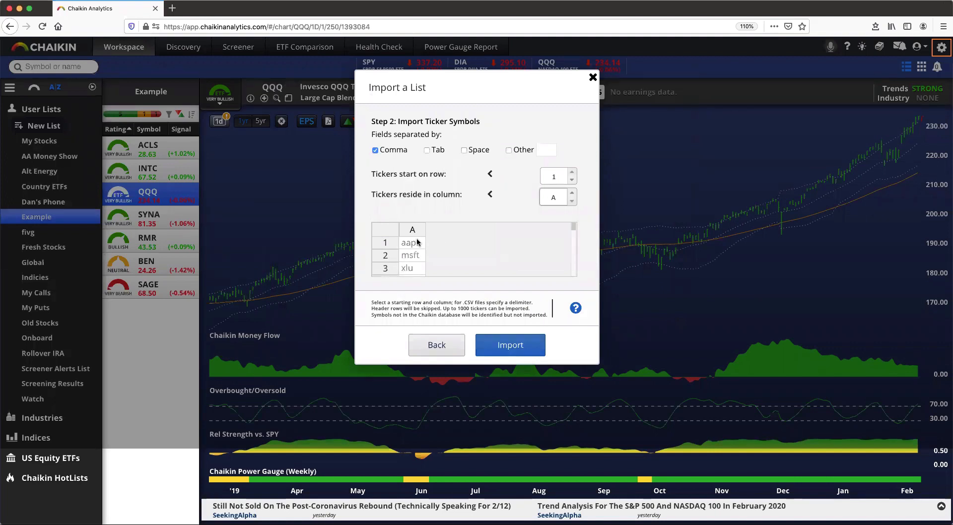
scroll(415, 232, "down", 2)
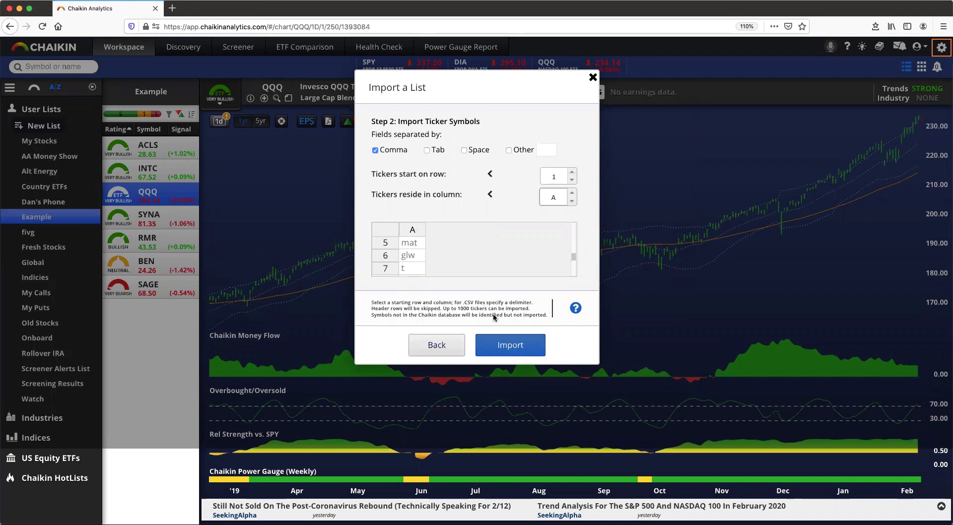
left_click(521, 349)
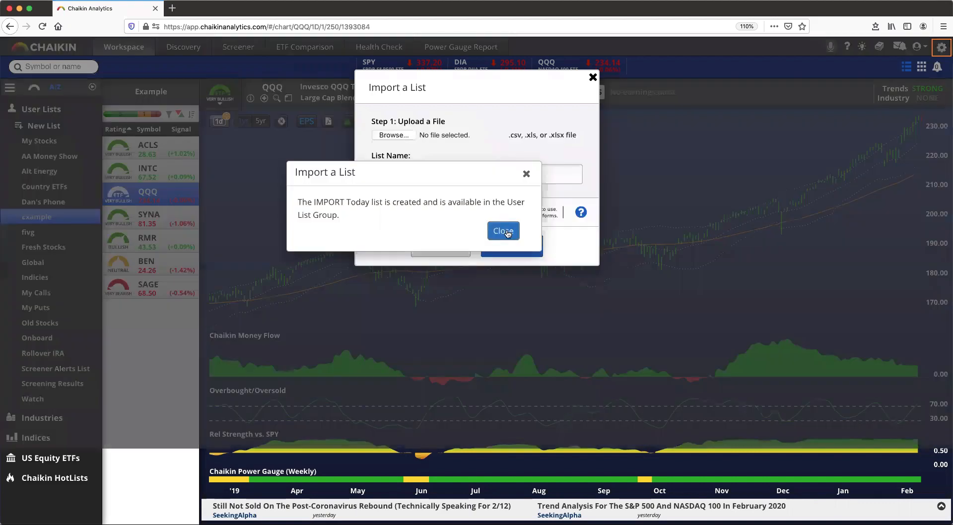
left_click(506, 233)
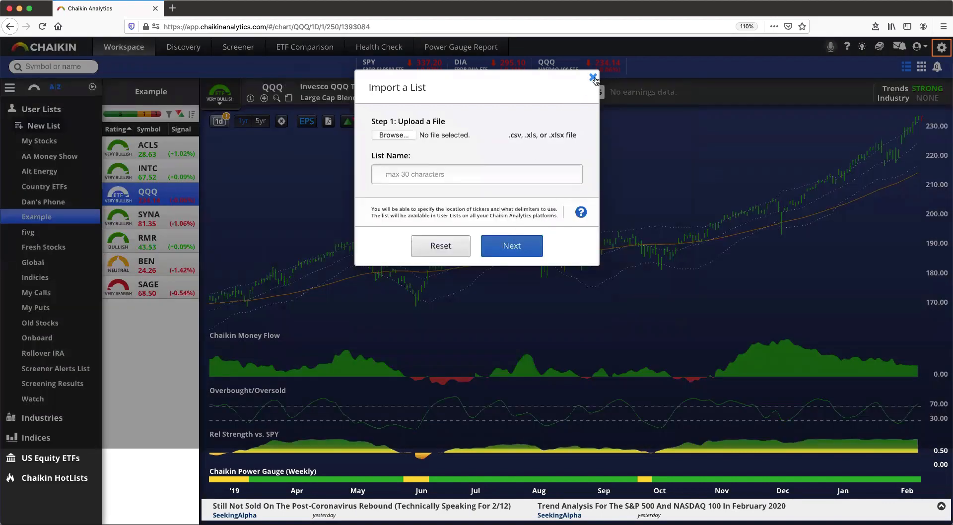
left_click(592, 77)
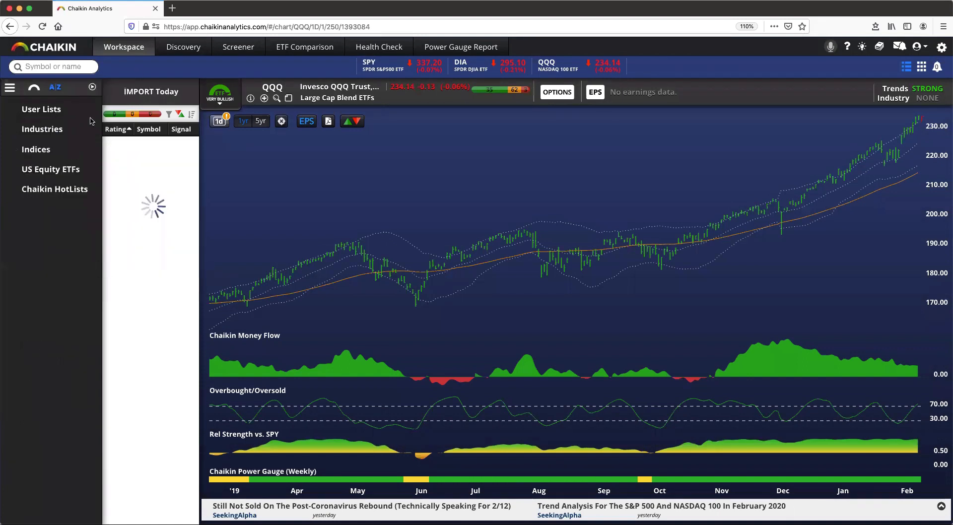
Expand the user lists and open the Example list with SYNA's chart displayed.
left_click(40, 109)
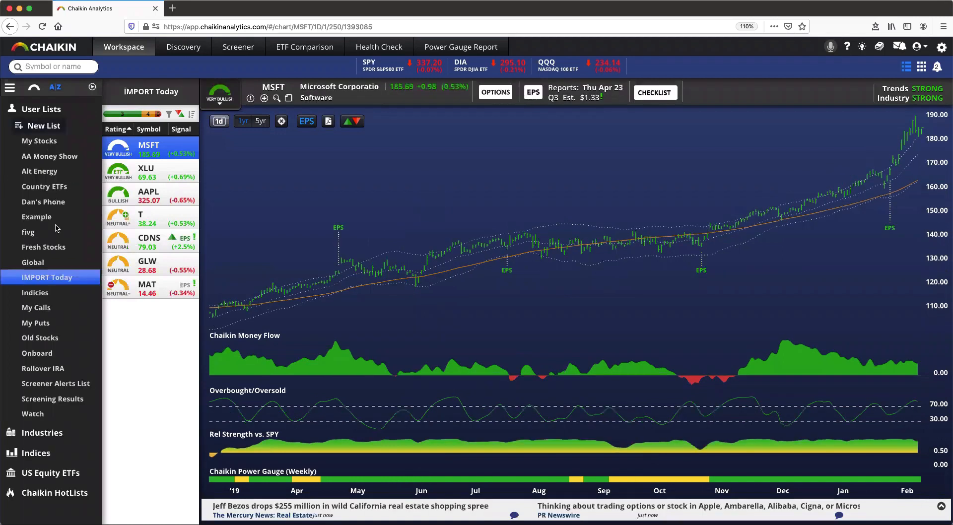
mouse_move(66, 294)
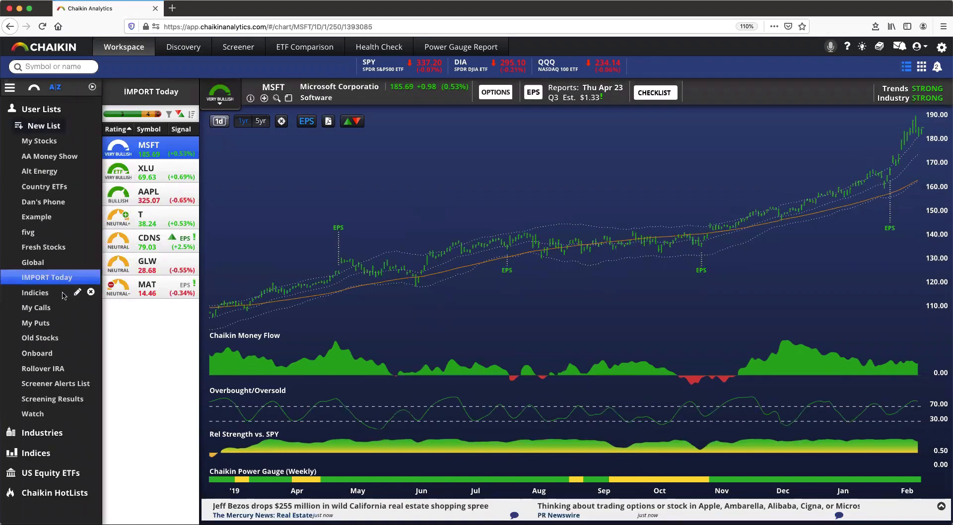
left_click(40, 221)
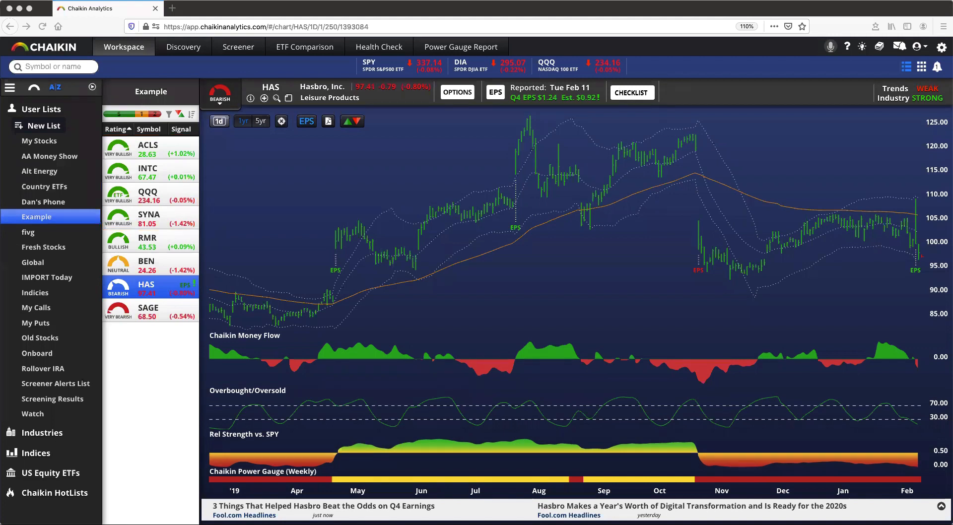
left_click(154, 224)
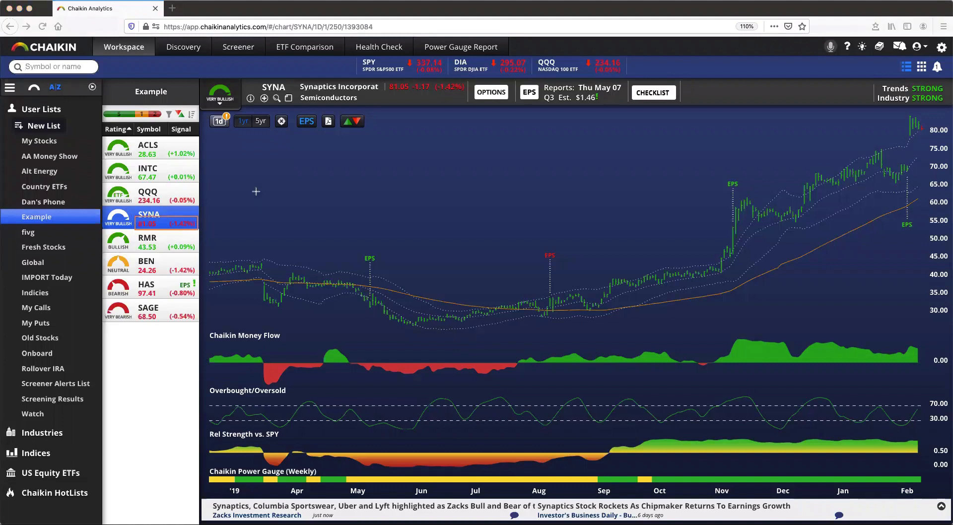
left_click_drag(385, 78, 465, 93)
left_click_drag(356, 55, 624, 79)
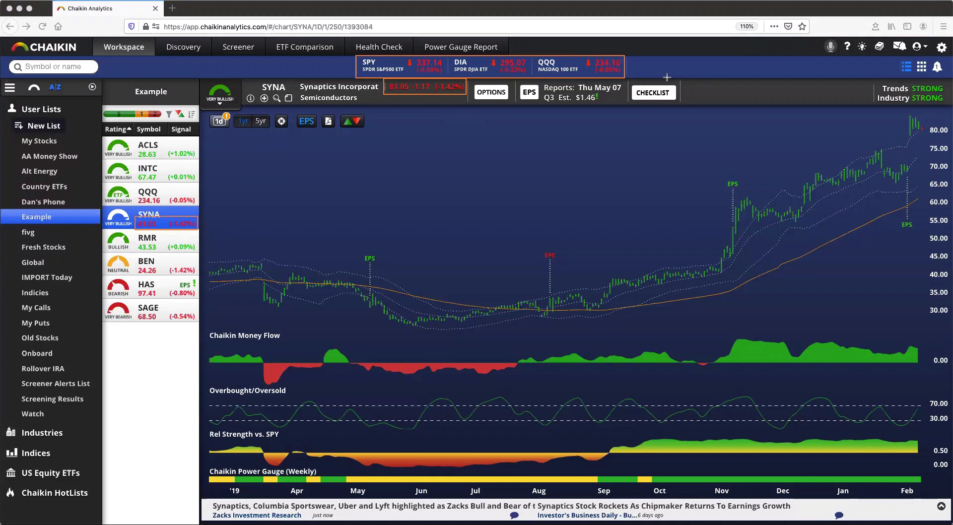
left_click_drag(916, 120, 930, 136)
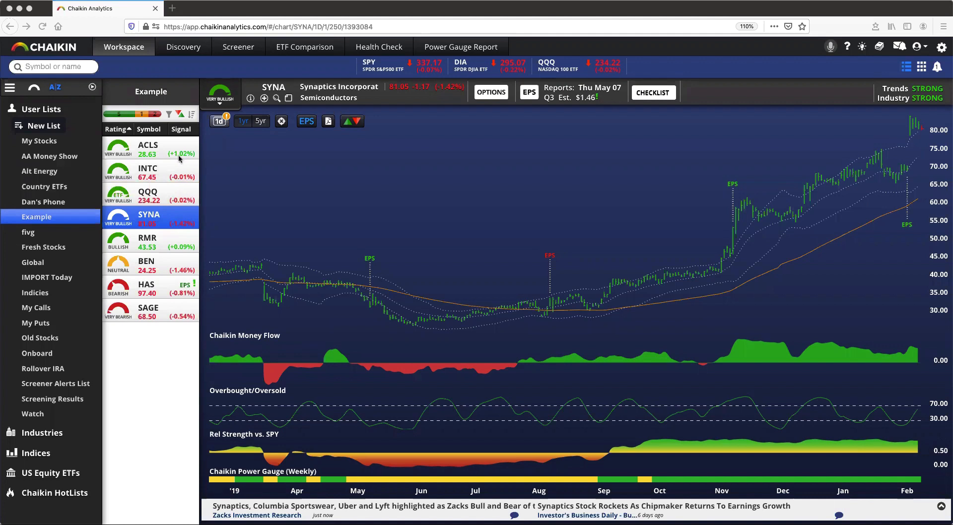
Review the sort options of the Example list, including the price order choices, without applying any.
left_click(192, 116)
mouse_move(189, 138)
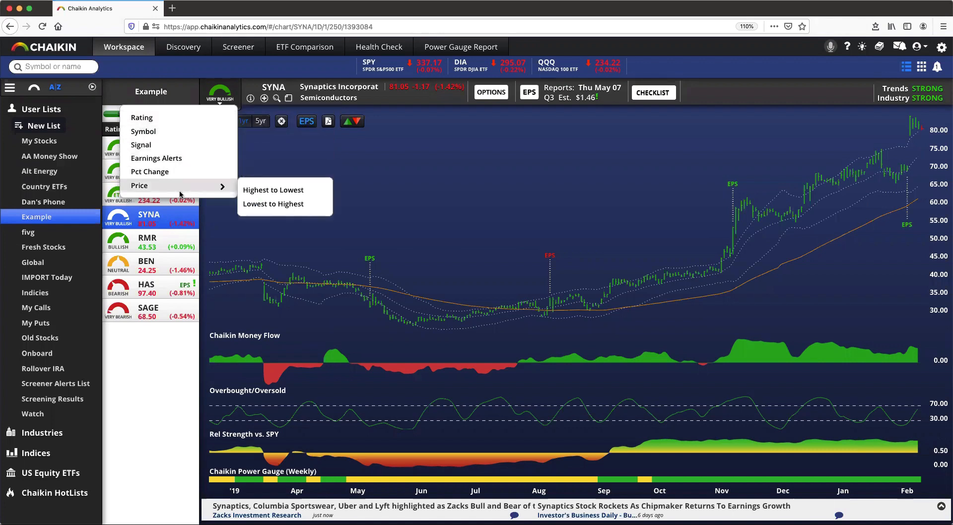
left_click(175, 79)
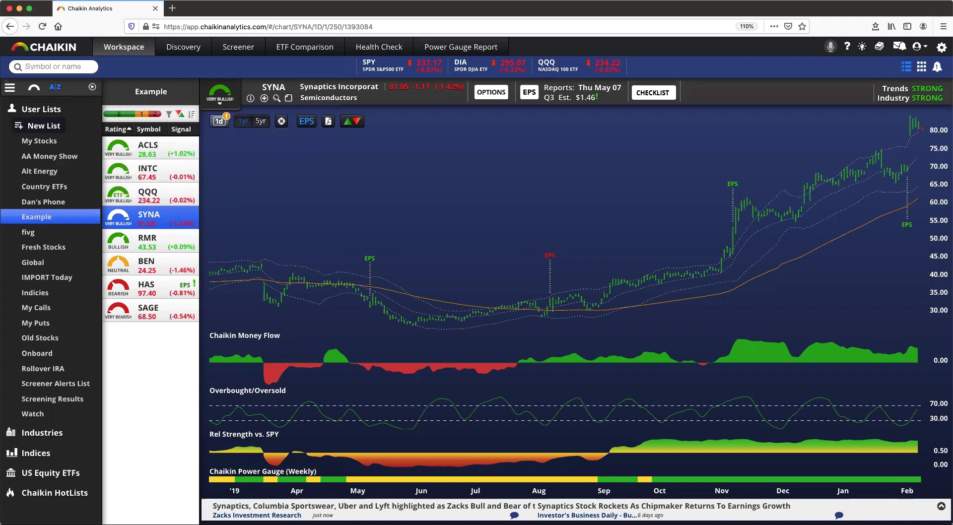